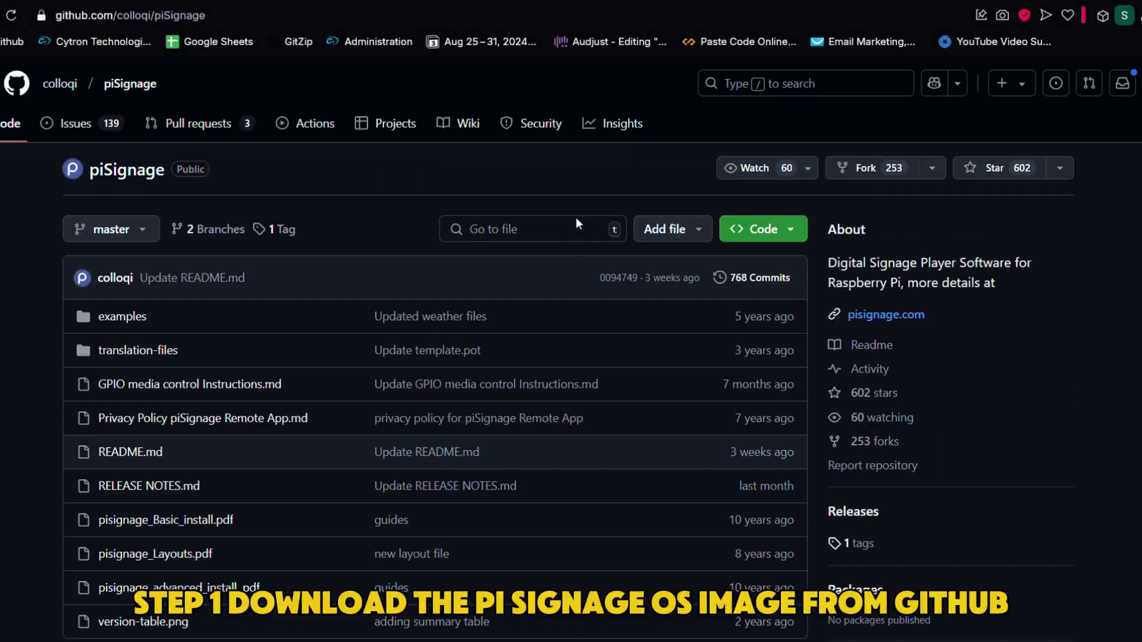
pyautogui.scroll(-2, 576, 216)
pyautogui.scroll(-10, 579, 218)
pyautogui.scroll(-5, 357, 223)
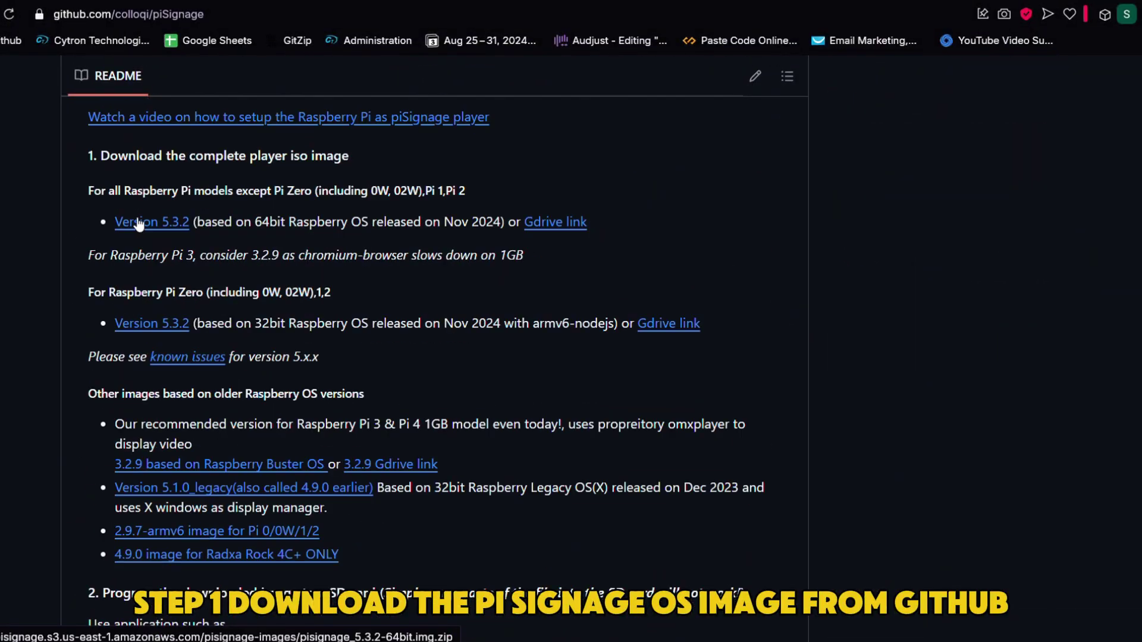
# - Download the piSignage Version 5.3.2 64-bit image from the GitHub README
pyautogui.click(152, 225)
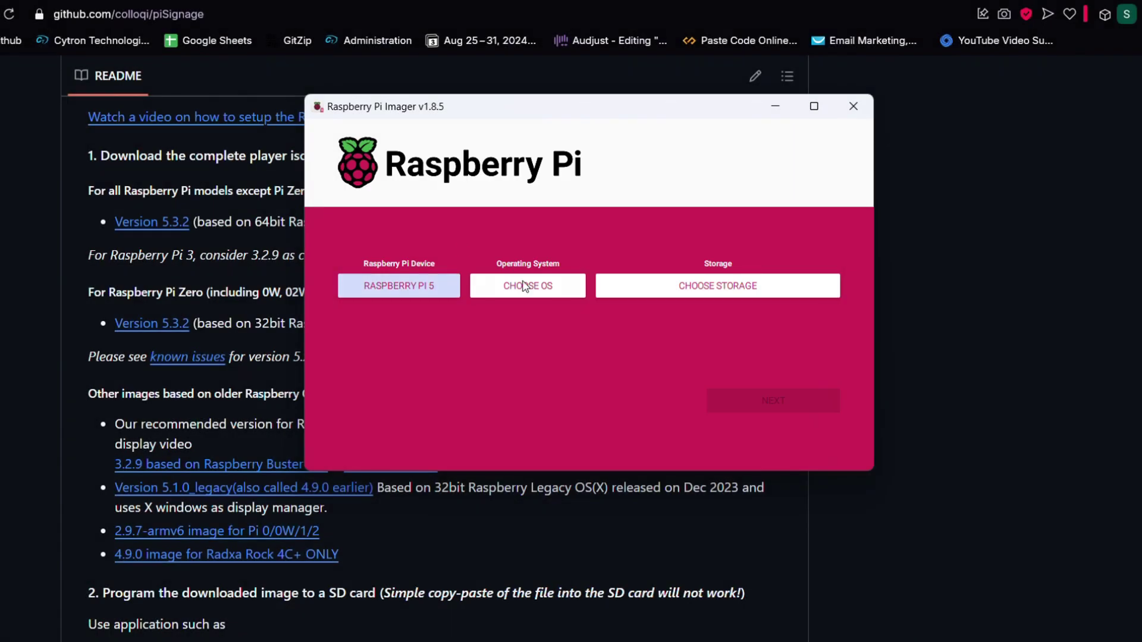
# - Select the custom piSignage .img.zip file as the OS and the Kingston USB device as storage
pyautogui.click(536, 284)
pyautogui.scroll(-5, 536, 285)
pyautogui.click(422, 424)
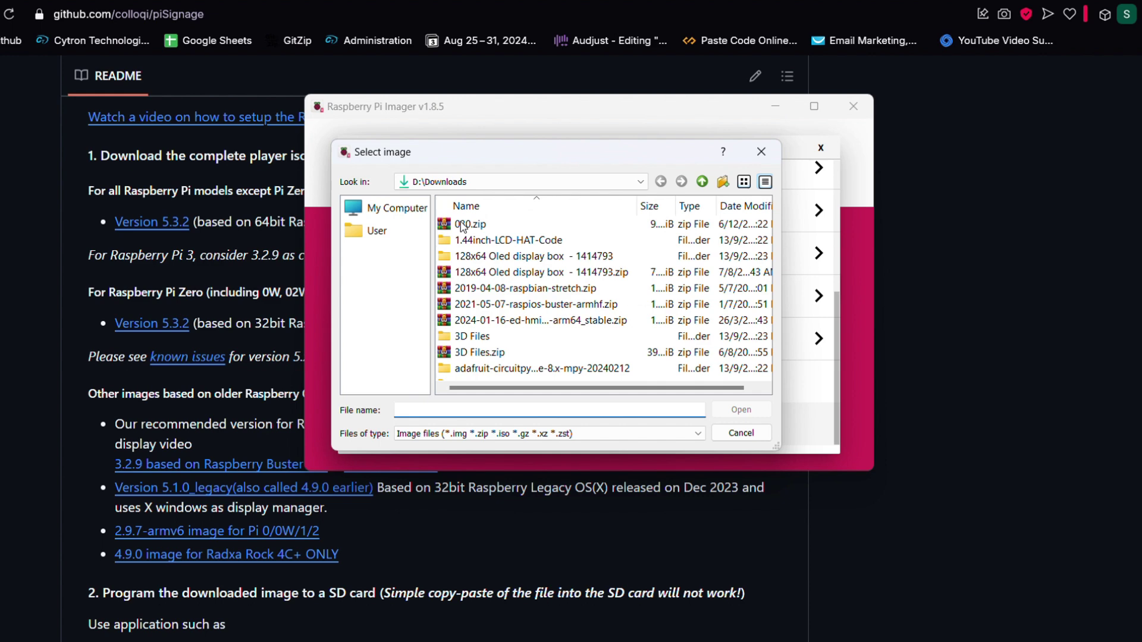
pyautogui.scroll(-10, 536, 295)
pyautogui.click(494, 305)
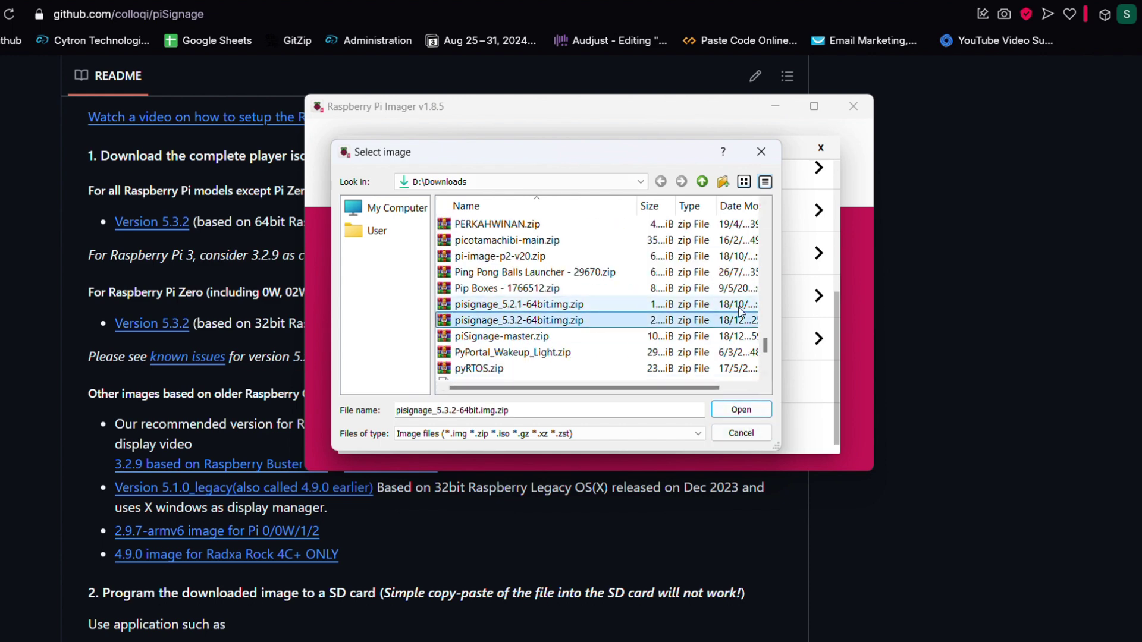
pyautogui.click(741, 410)
pyautogui.click(742, 286)
pyautogui.click(613, 177)
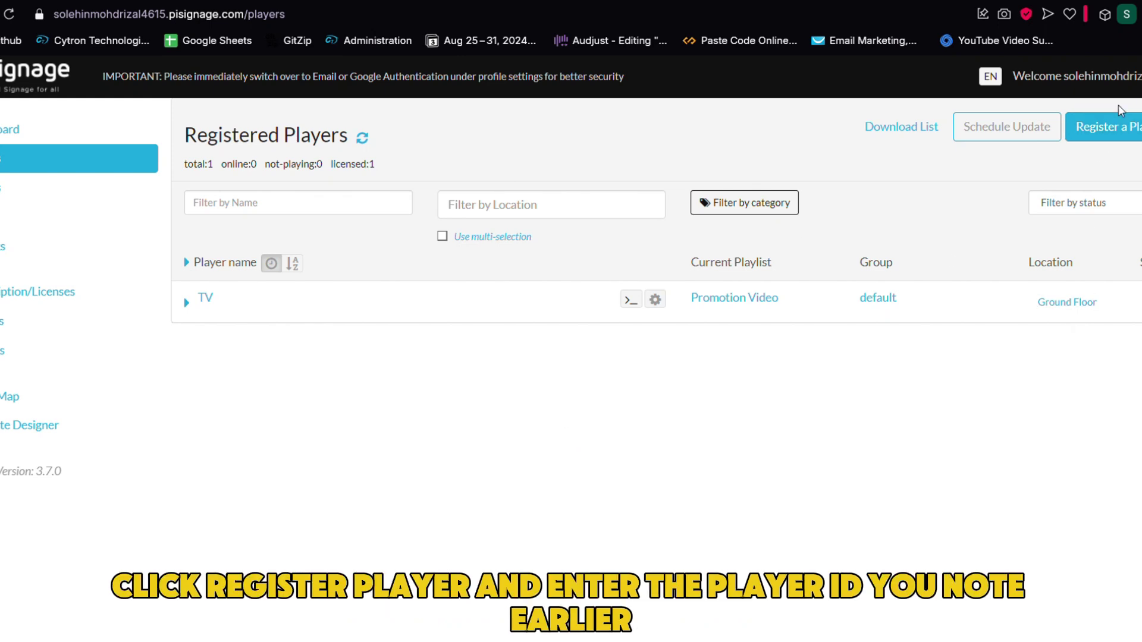
pyautogui.click(1134, 128)
pyautogui.scroll(-1, 495, 263)
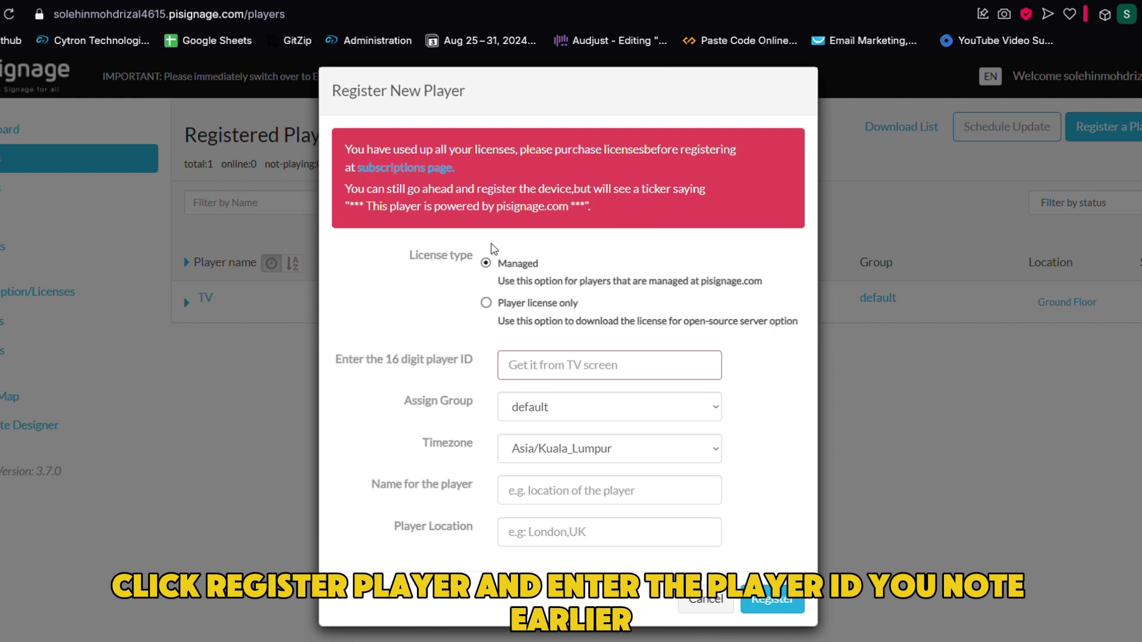
pyautogui.click(566, 359)
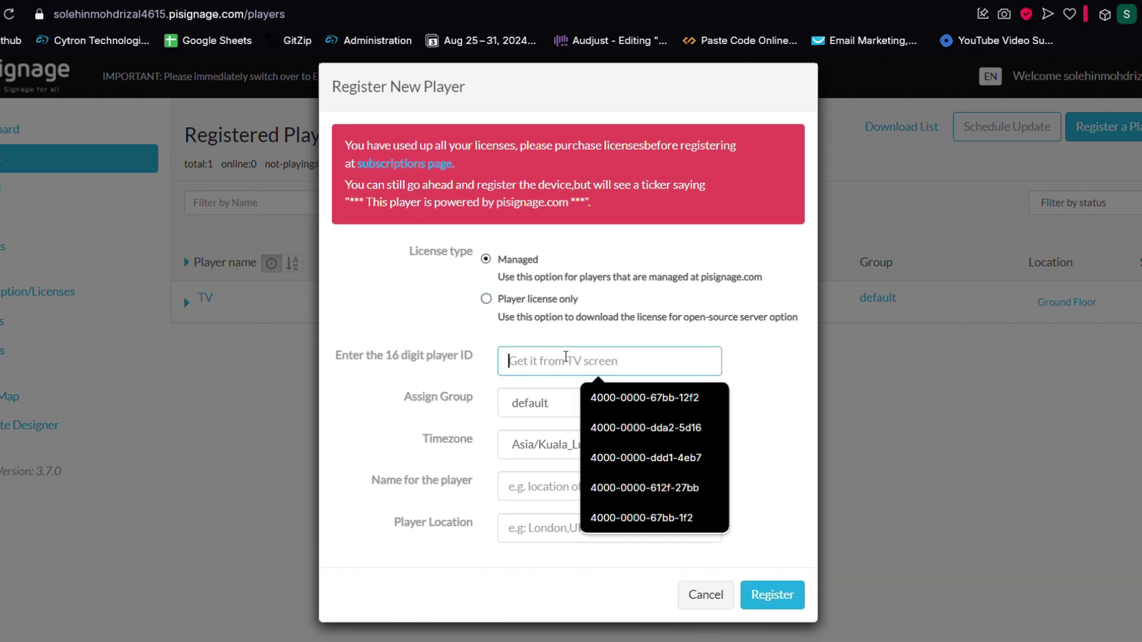
pyautogui.click(649, 406)
pyautogui.click(574, 484)
pyautogui.write('Testing')
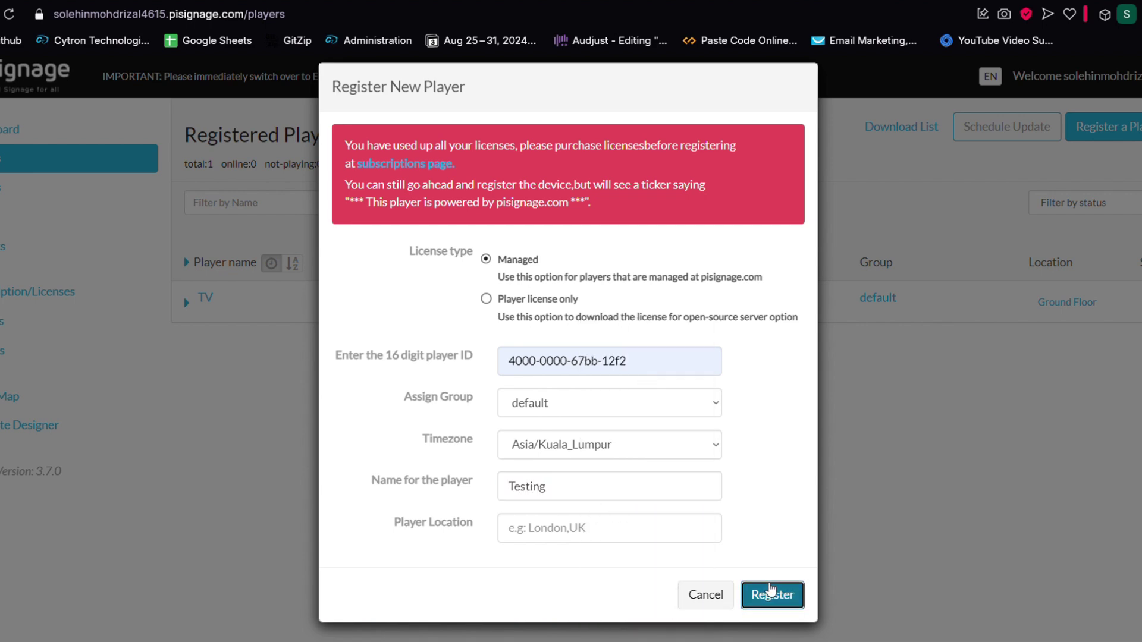
pyautogui.click(771, 590)
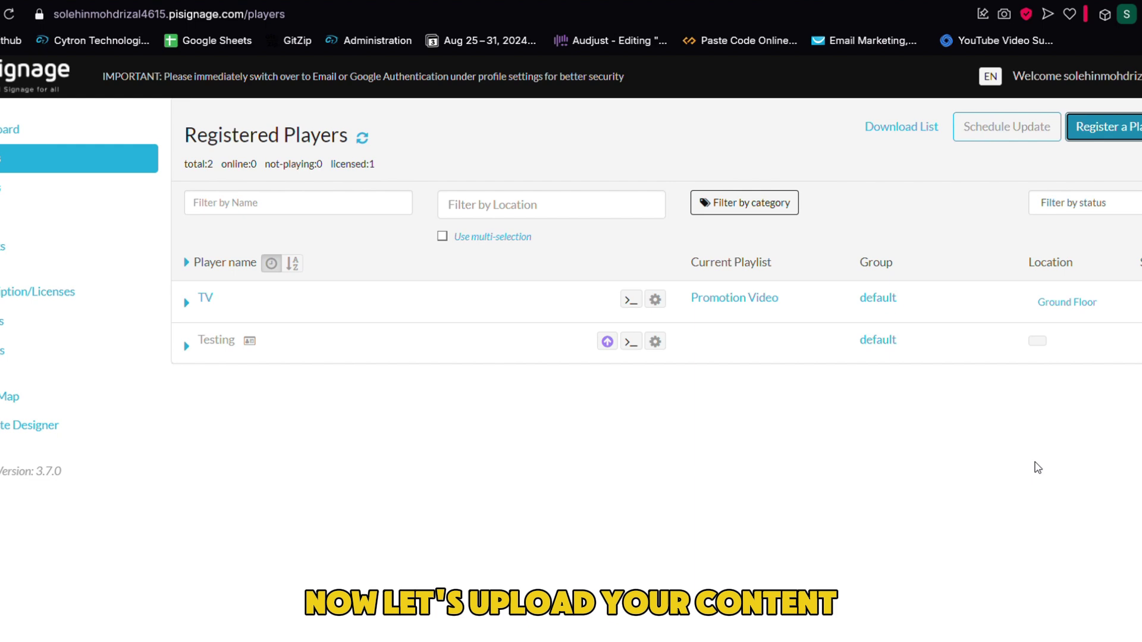
# - Upload e44662e512527951.jpg to Assets and dismiss the upload and processing notices
pyautogui.click(10, 218)
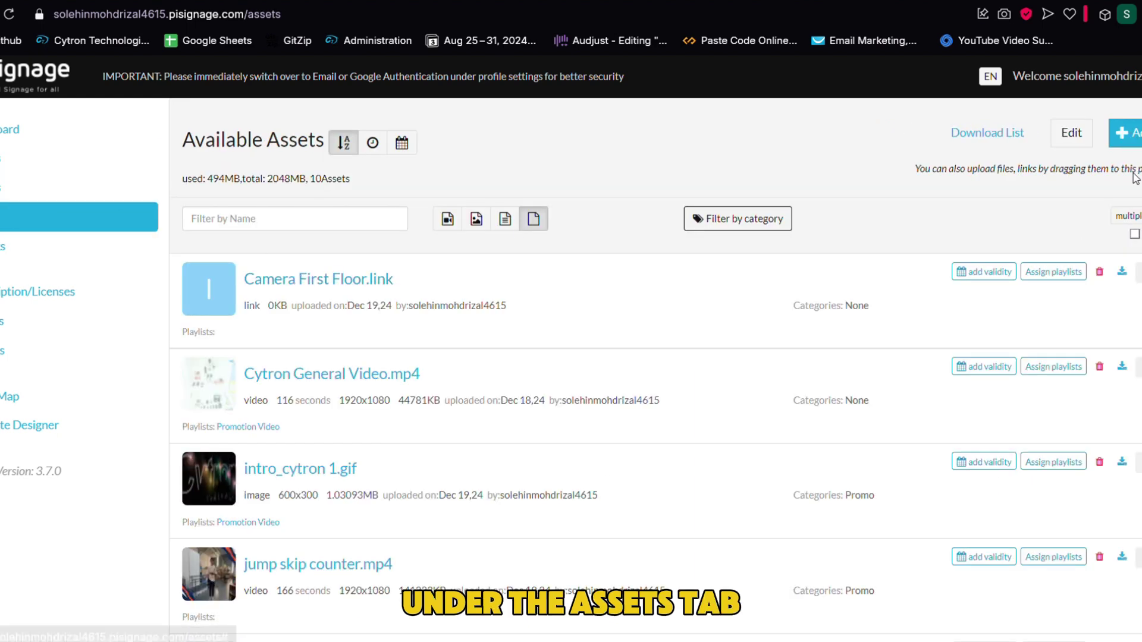
pyautogui.click(1126, 133)
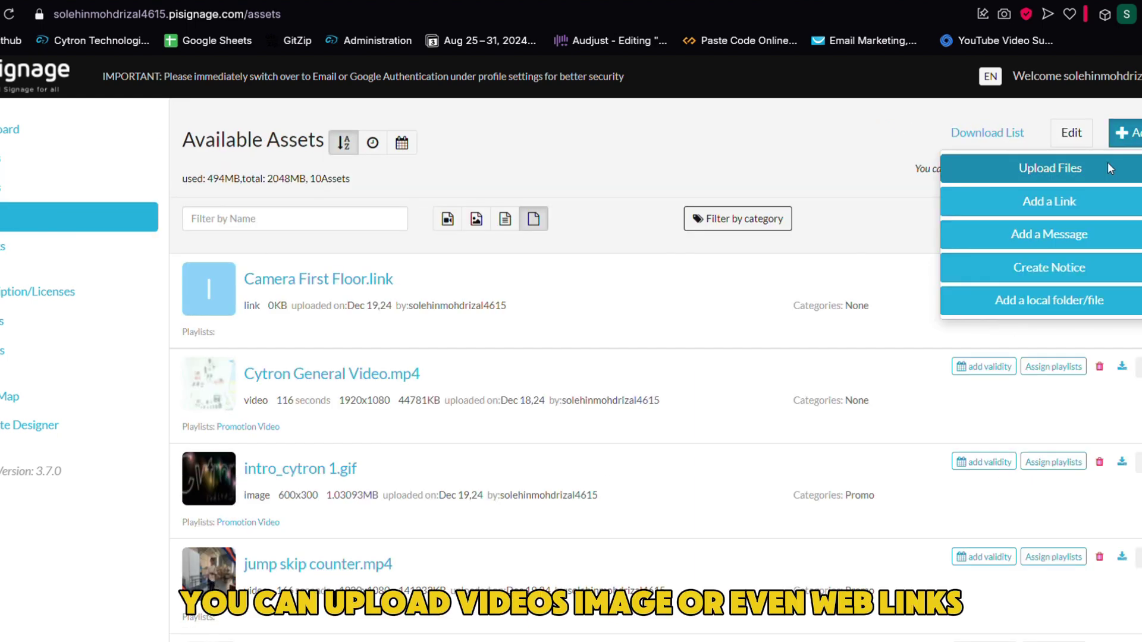
pyautogui.click(1109, 168)
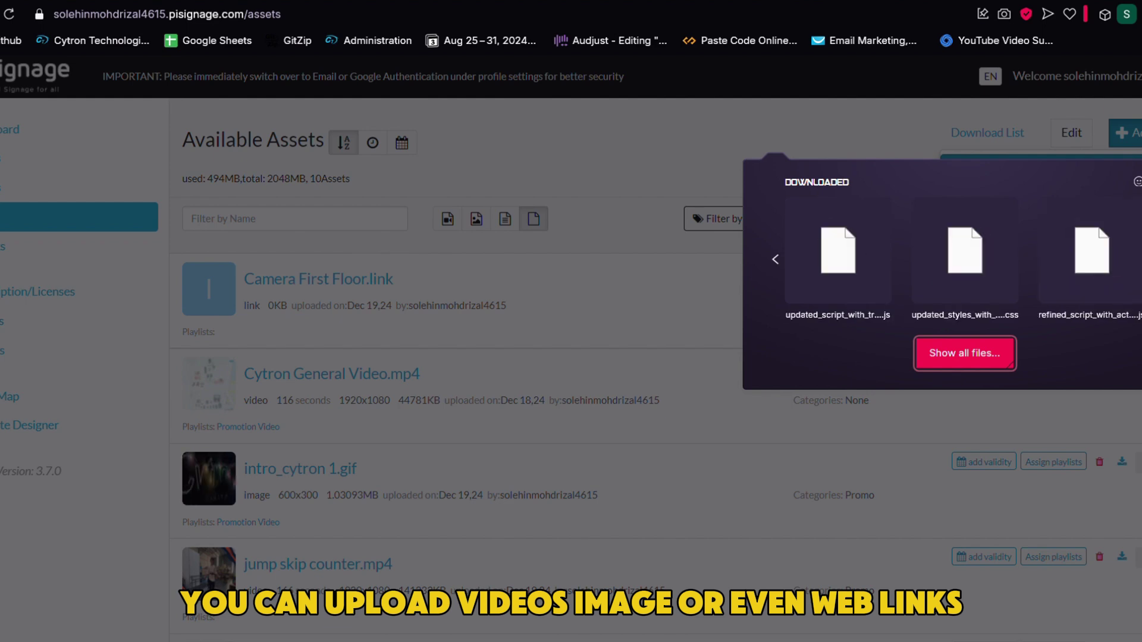
pyautogui.click(915, 279)
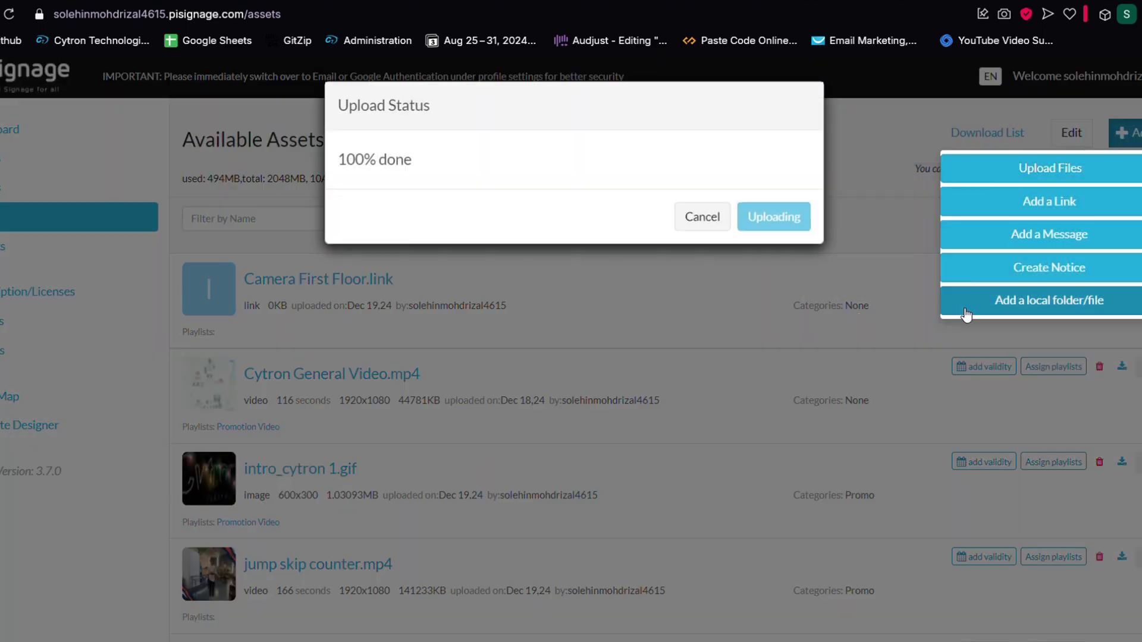
pyautogui.click(757, 497)
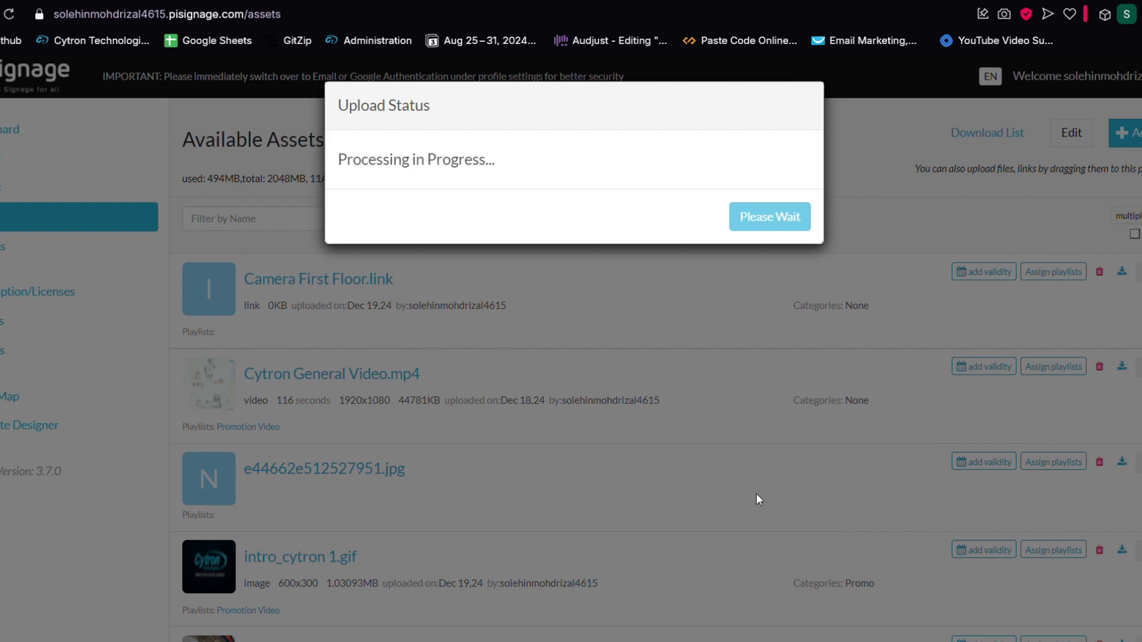
pyautogui.click(790, 232)
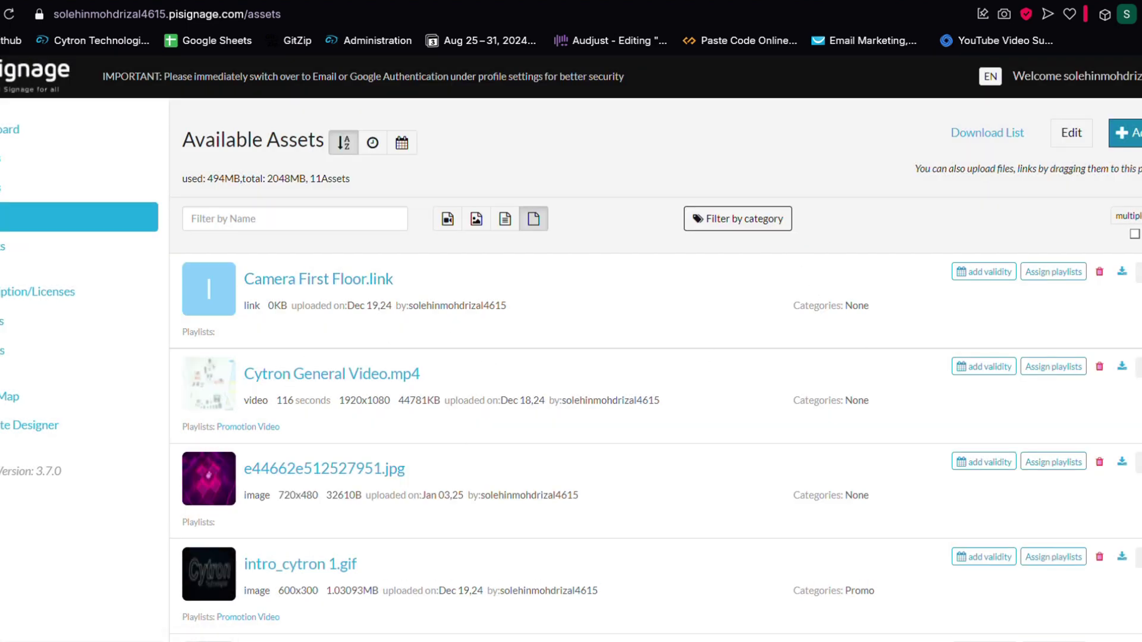
# - Add Camera First Floor.link and e44662e512527951.jpg to Promotion Video, then deploy it to the default group
pyautogui.click(72, 246)
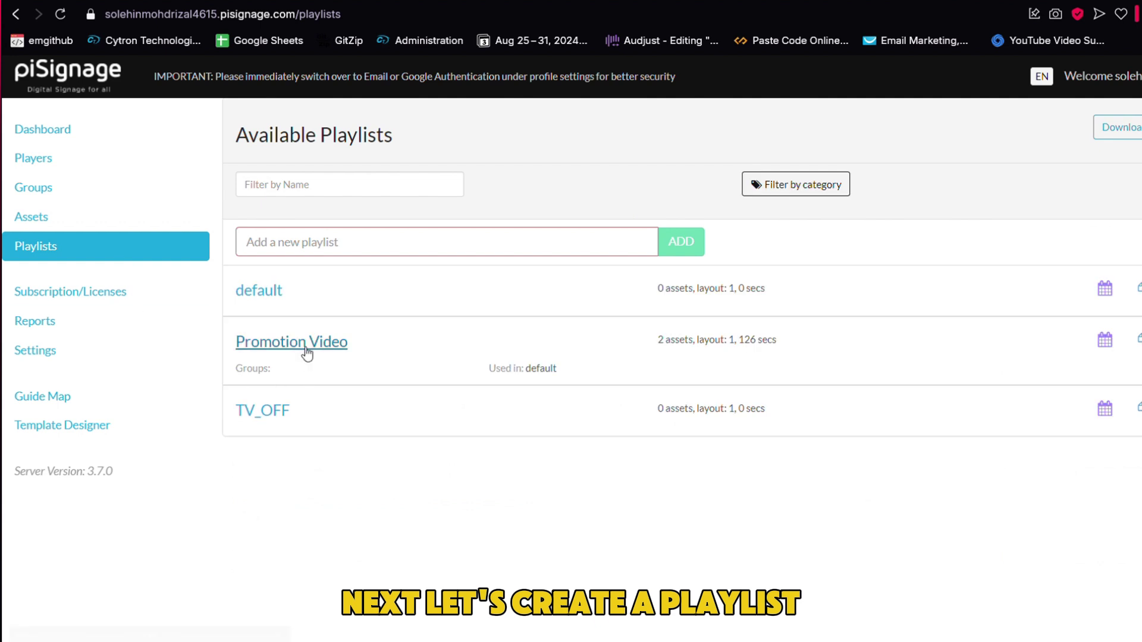
pyautogui.click(307, 352)
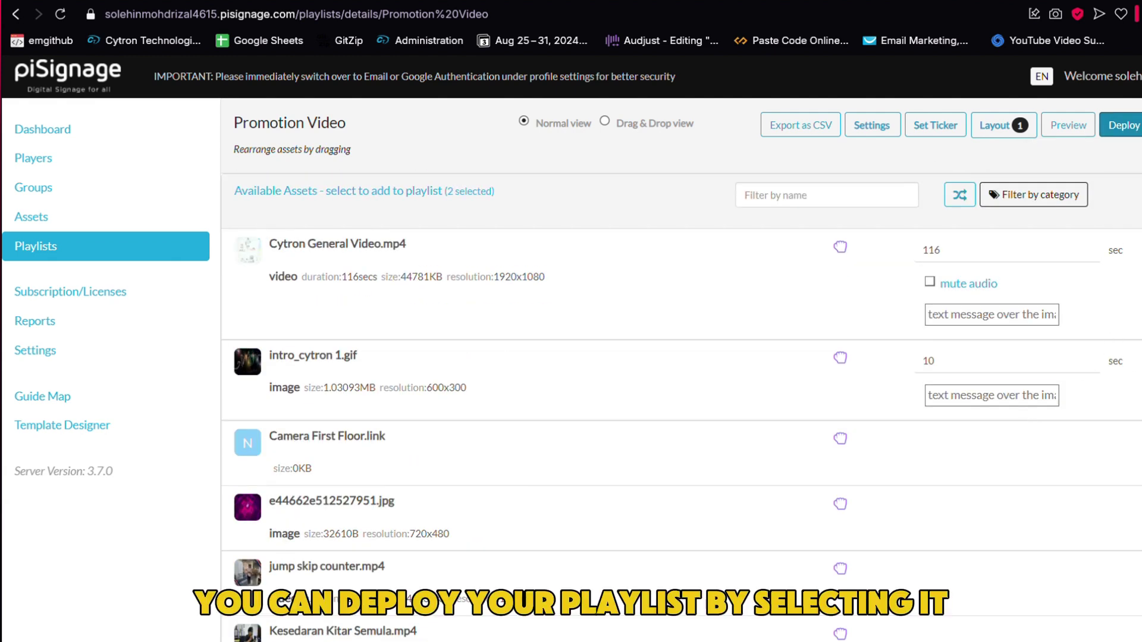
pyautogui.click(536, 454)
pyautogui.click(536, 530)
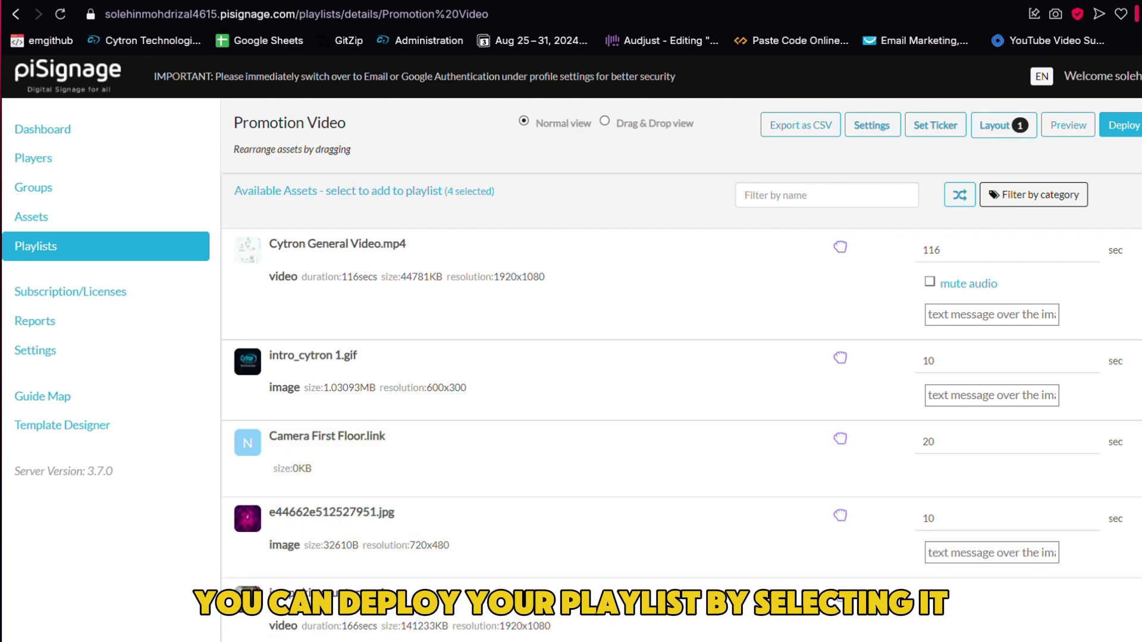
pyautogui.click(1063, 197)
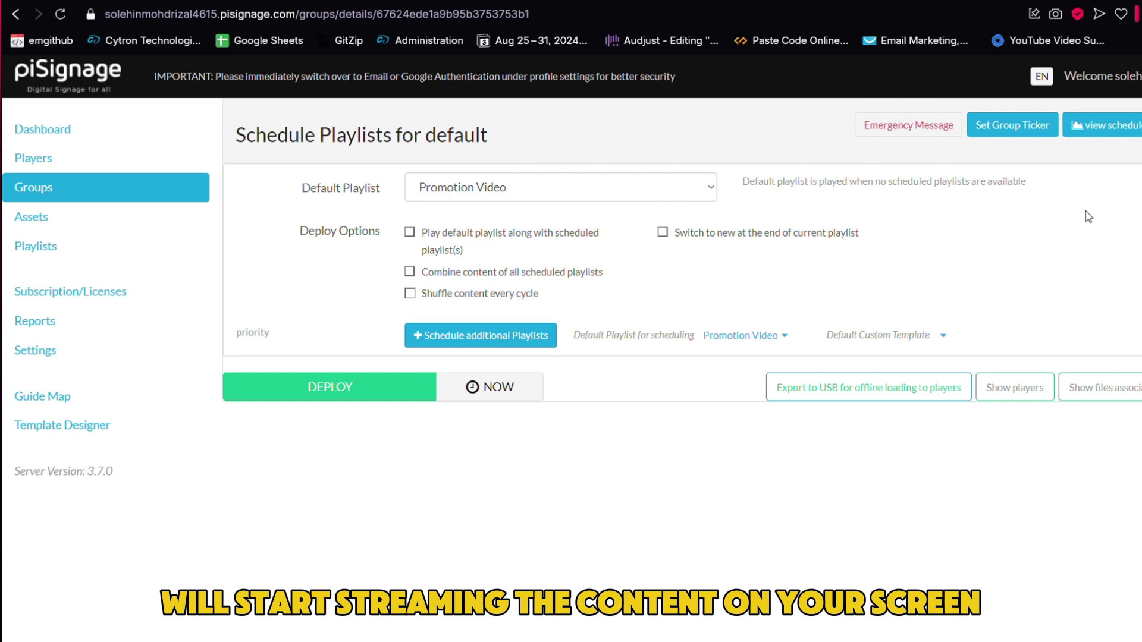
pyautogui.click(360, 389)
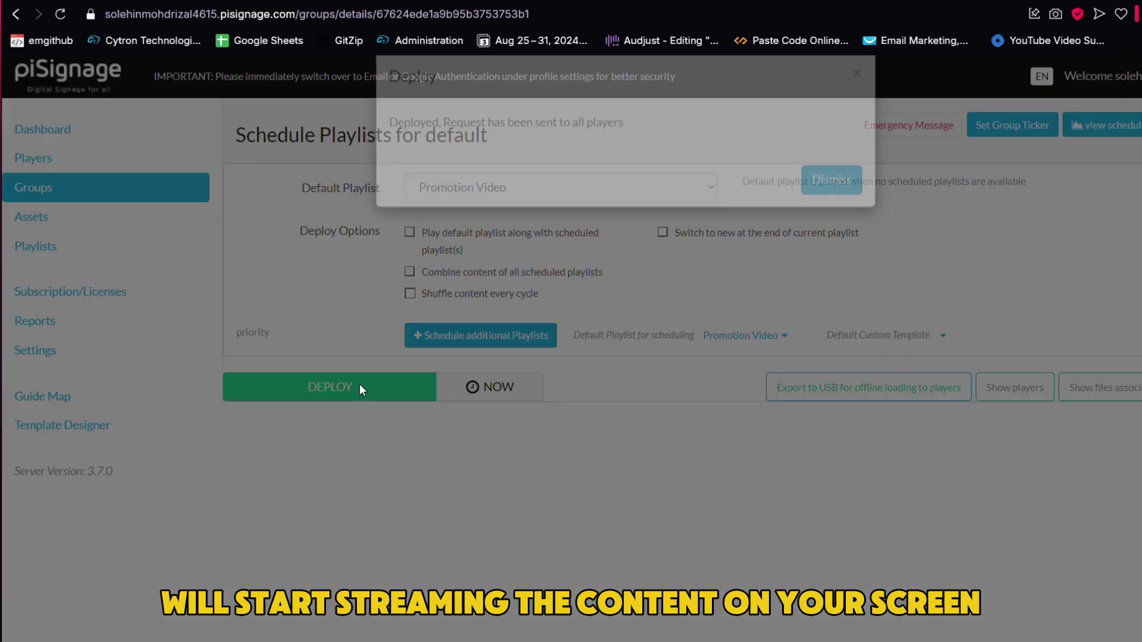